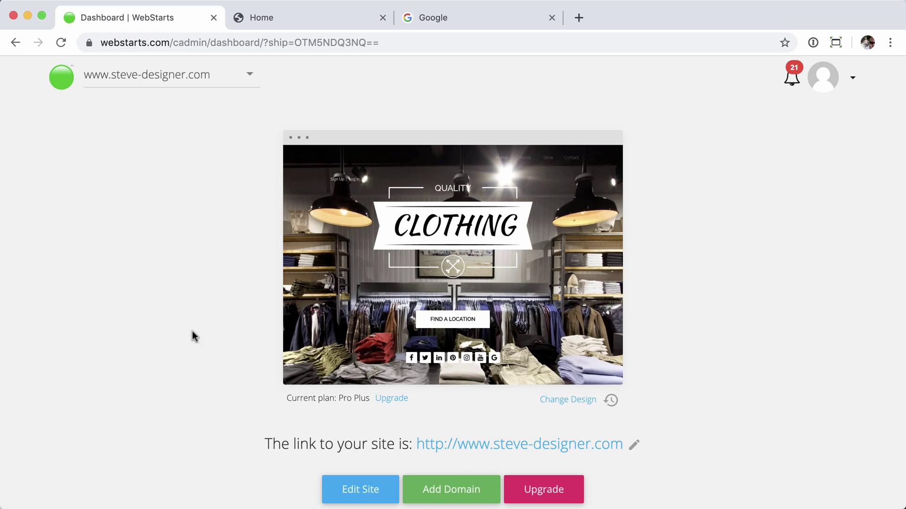
# - Search Google for 'free sitemap generator' using the suggestion after typing 'free site'
pyautogui.click(467, 22)
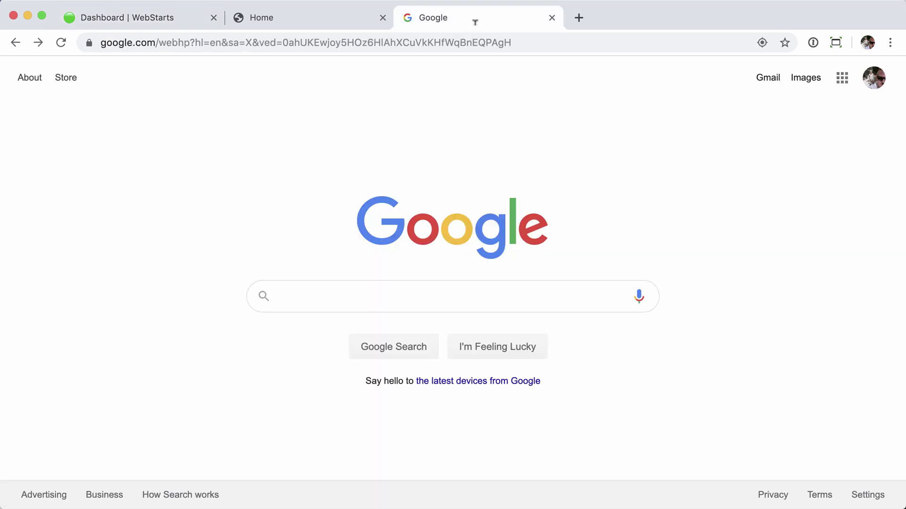
pyautogui.click(369, 298)
pyautogui.write('free')
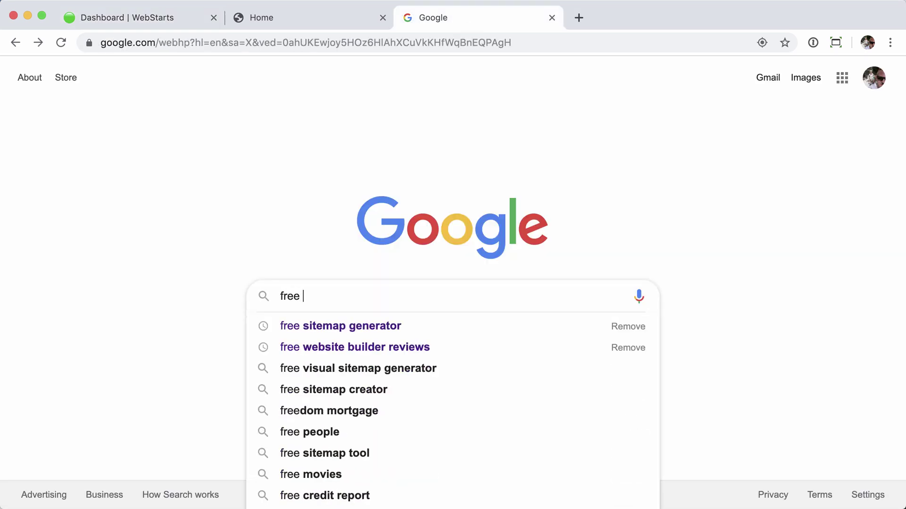
pyautogui.write(' site')
pyautogui.click(320, 326)
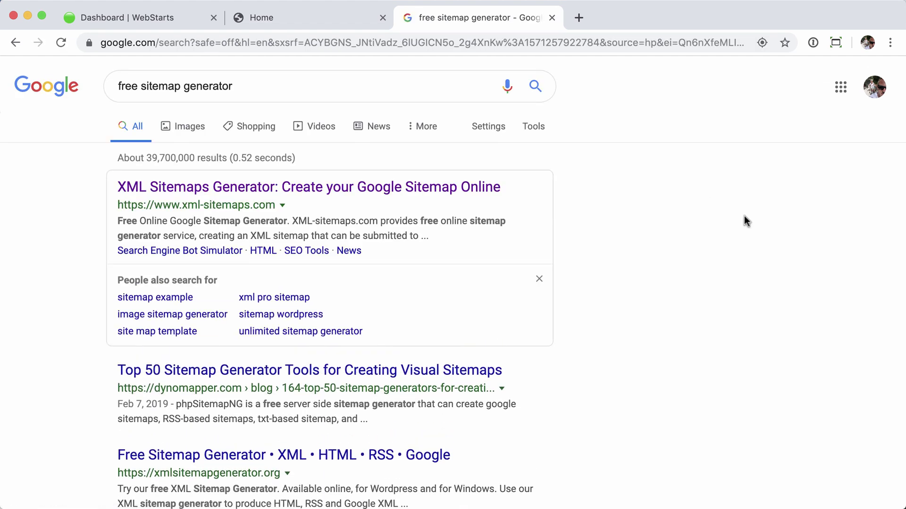
# - Scroll through the sitemap generator search results to find XML-Sitemaps.com
pyautogui.scroll(-2, 744, 216)
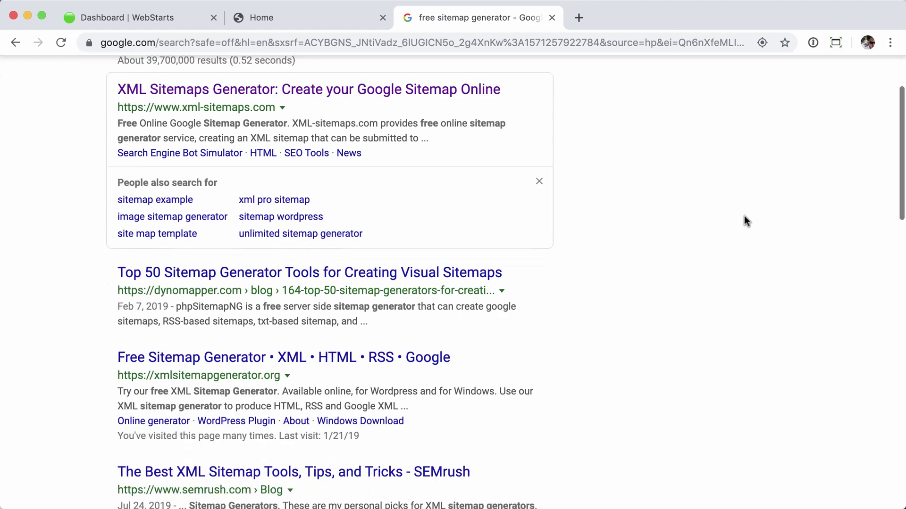
pyautogui.scroll(-1, 744, 217)
pyautogui.scroll(-2, 744, 216)
pyautogui.scroll(-3, 744, 217)
pyautogui.scroll(-2, 744, 217)
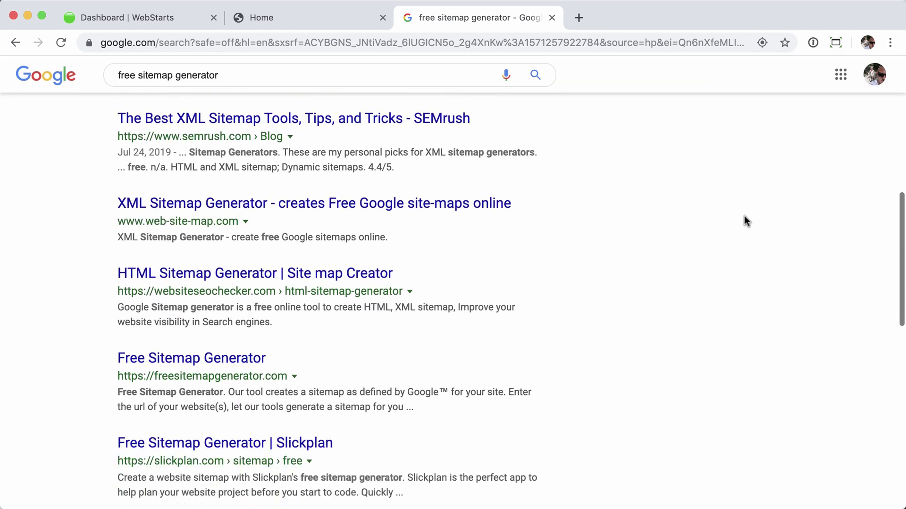
pyautogui.scroll(5, 744, 217)
pyautogui.scroll(2, 744, 217)
pyautogui.scroll(3, 747, 238)
pyautogui.scroll(1, 747, 236)
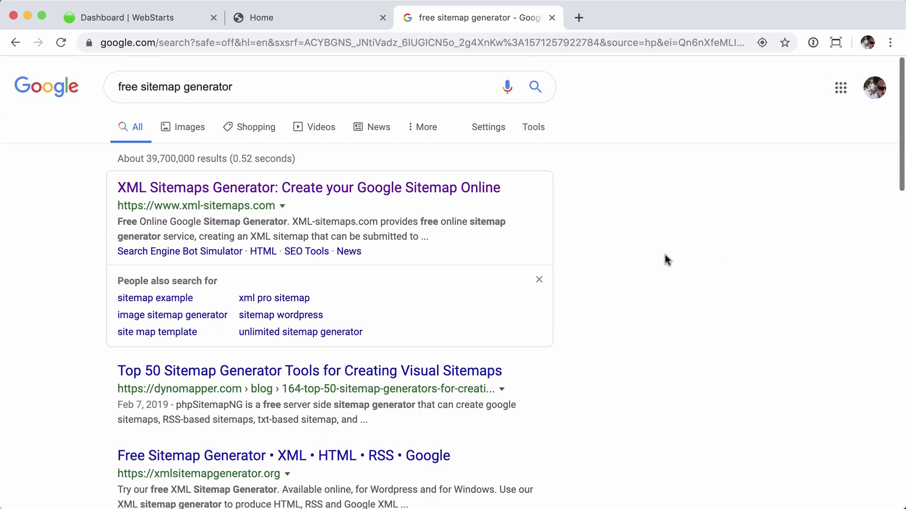
# - Open XML-Sitemaps.com, paste in the steve-designer.com address, and start the crawl
pyautogui.click(314, 197)
pyautogui.write('https://www.steve-designer.com')
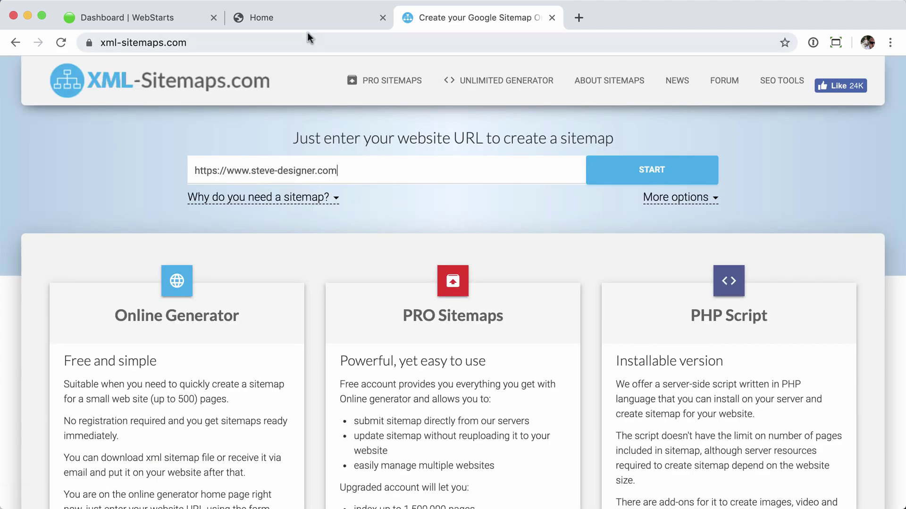
pyautogui.click(337, 17)
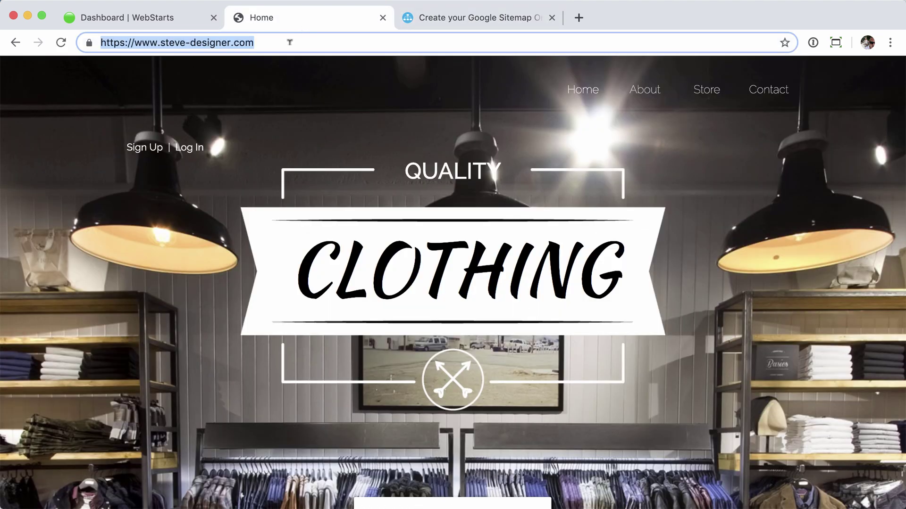
pyautogui.click(467, 20)
pyautogui.moveTo(422, 170); pyautogui.dragTo(156, 176)
pyautogui.hotkey('ctrl', 'v')
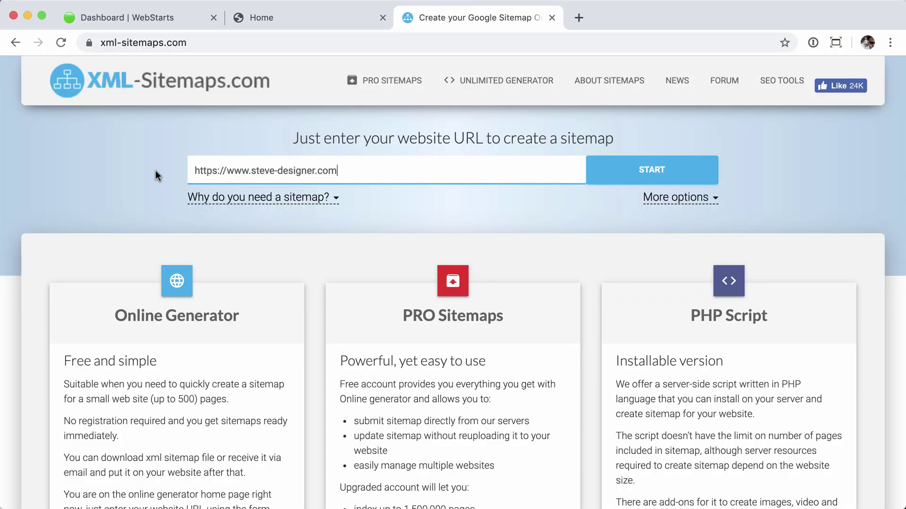
pyautogui.click(655, 174)
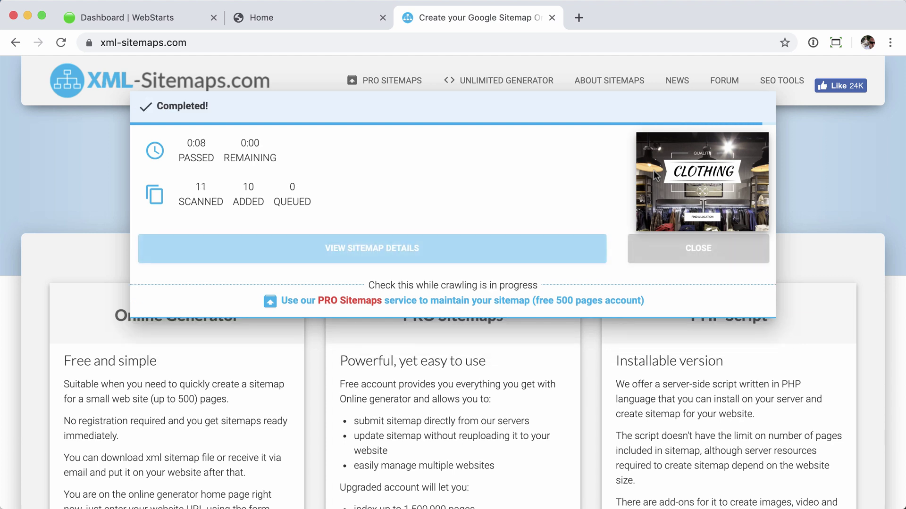
# - Review the 10 indexed URLs in the Sitemap Details preview and download sitemap.xml
pyautogui.click(372, 250)
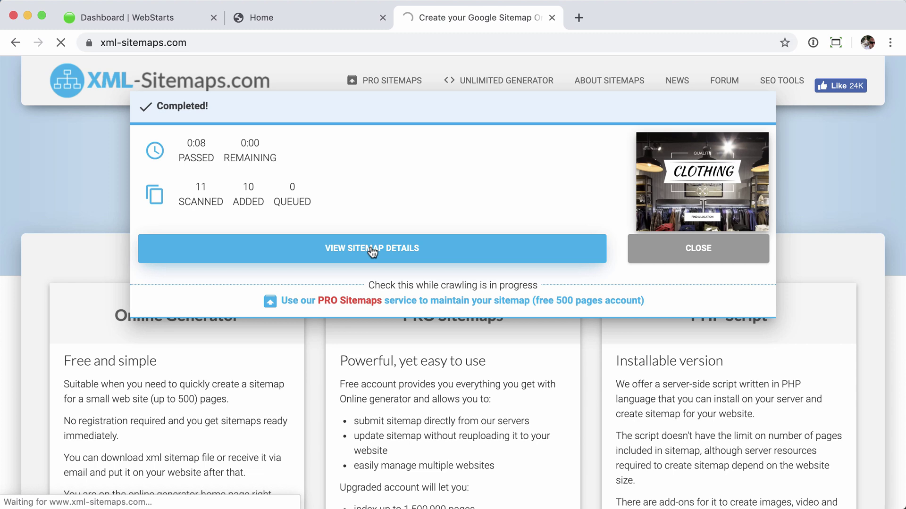
pyautogui.scroll(-3, 372, 250)
pyautogui.scroll(-3, 372, 250)
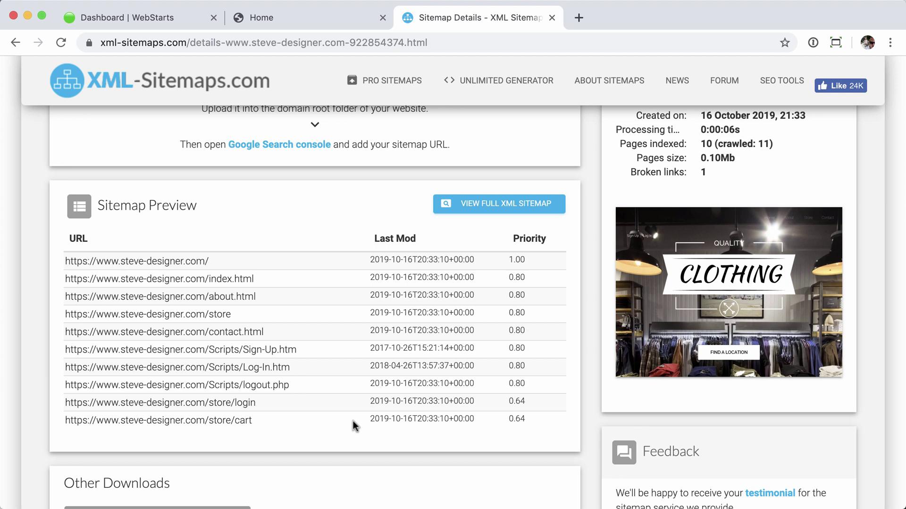
pyautogui.scroll(2, 355, 426)
pyautogui.scroll(4, 355, 426)
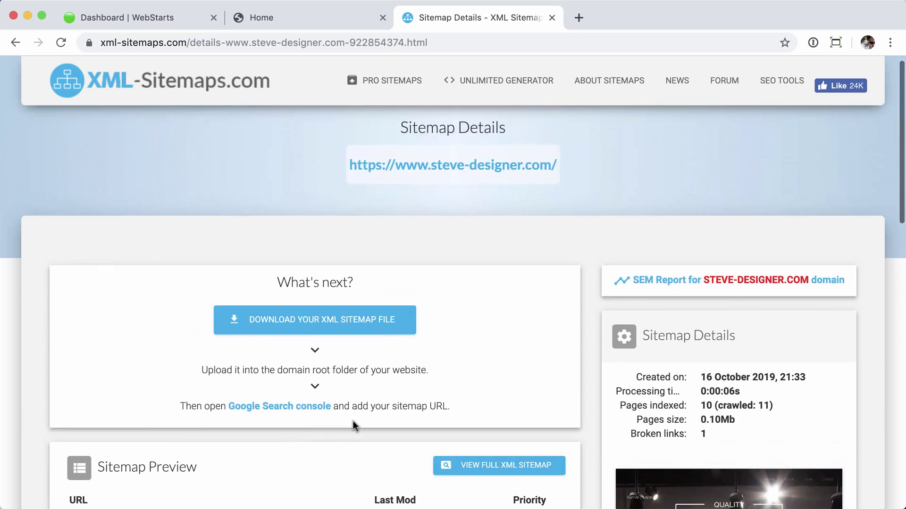
pyautogui.click(317, 325)
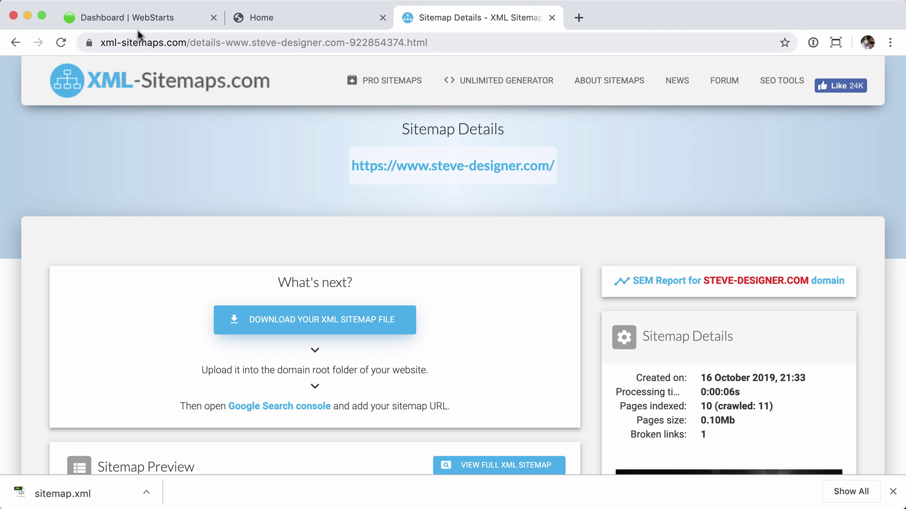
# - Open the site's Manage settings in the WebStarts editor, then cancel the sitemap upload picker
pyautogui.click(130, 18)
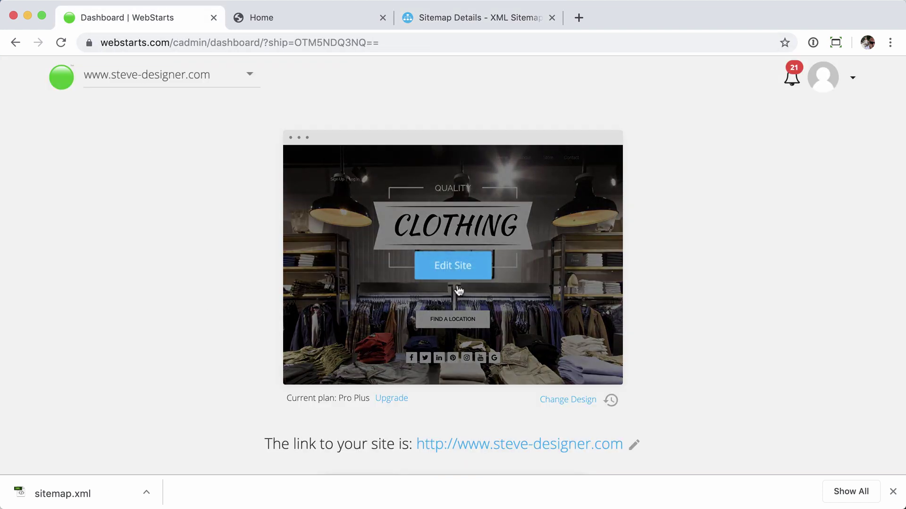
pyautogui.moveTo(453, 265)
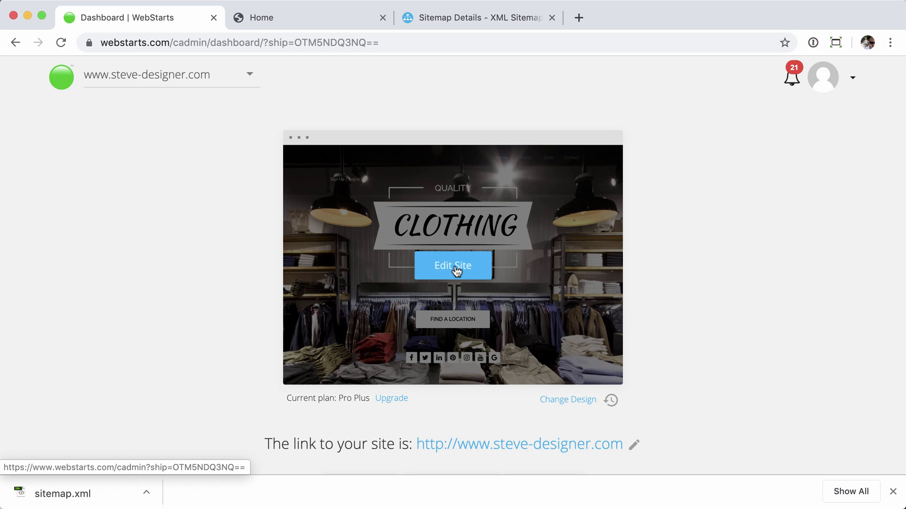
pyautogui.click(456, 270)
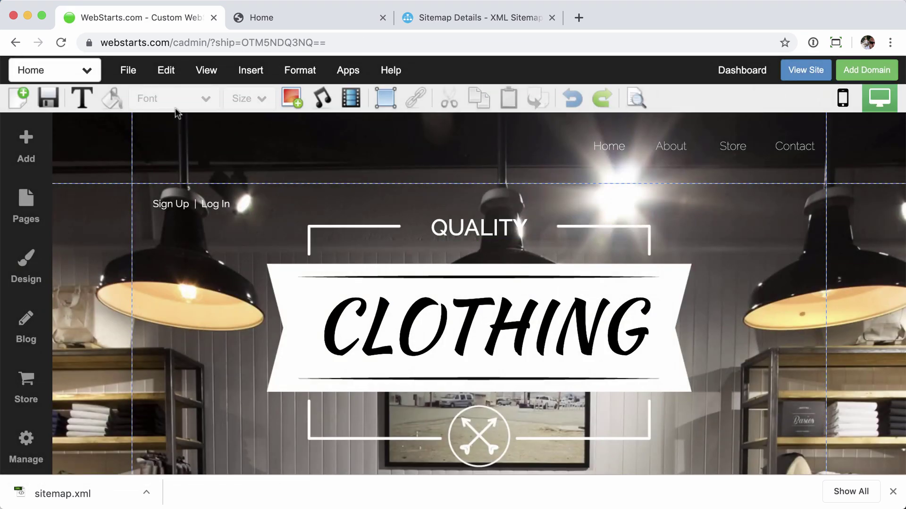
pyautogui.click(128, 70)
pyautogui.moveTo(165, 70)
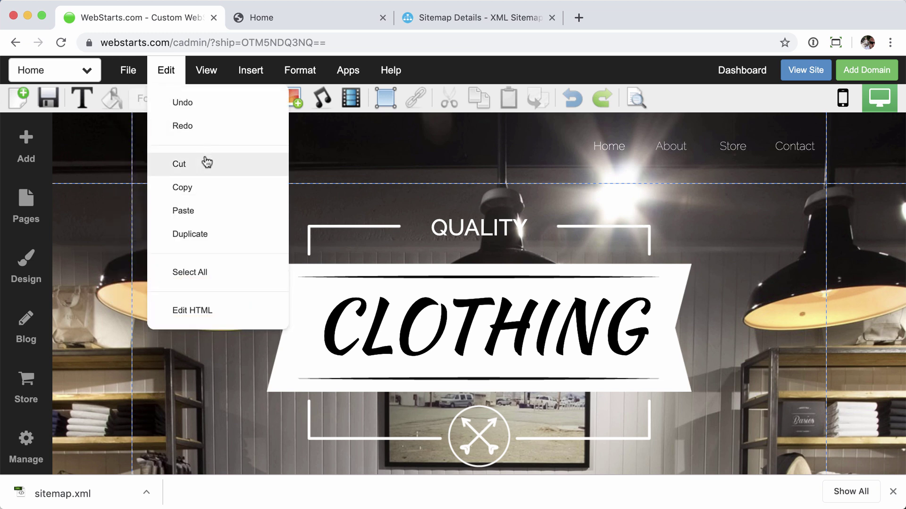
pyautogui.click(157, 242)
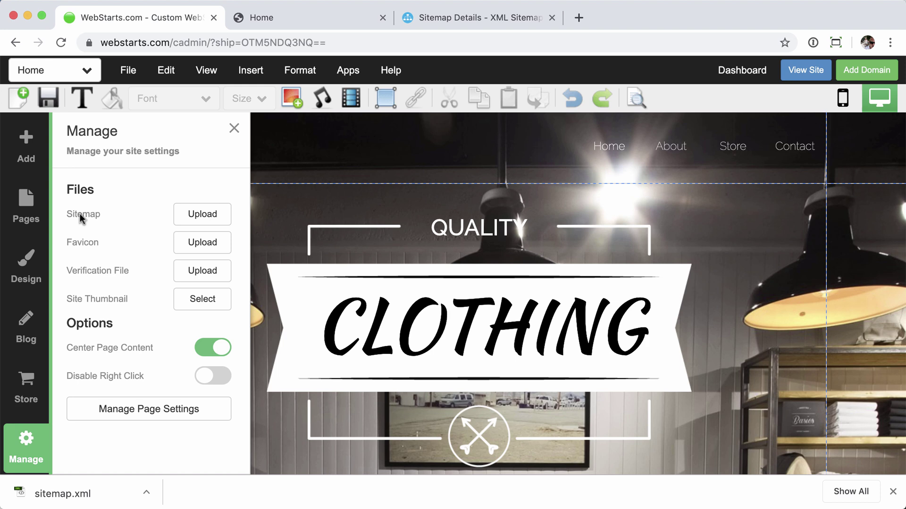
pyautogui.click(205, 215)
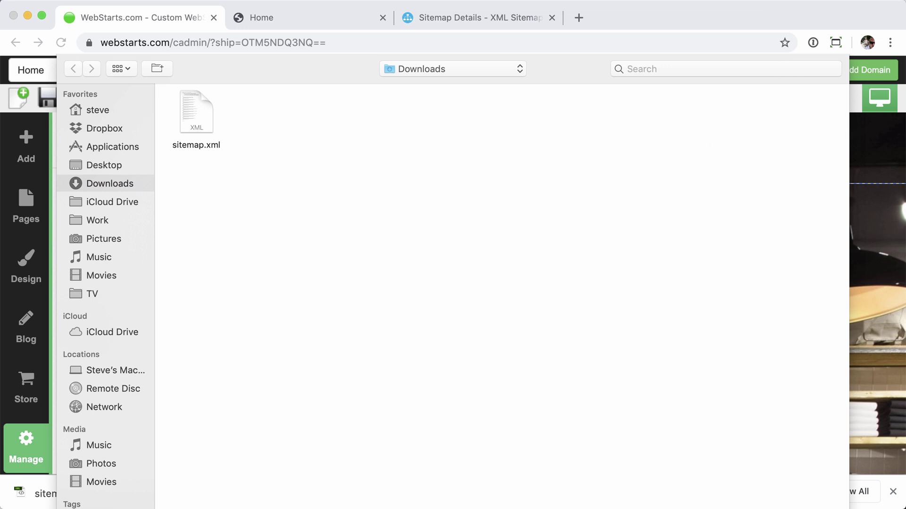
pyautogui.press('Escape')
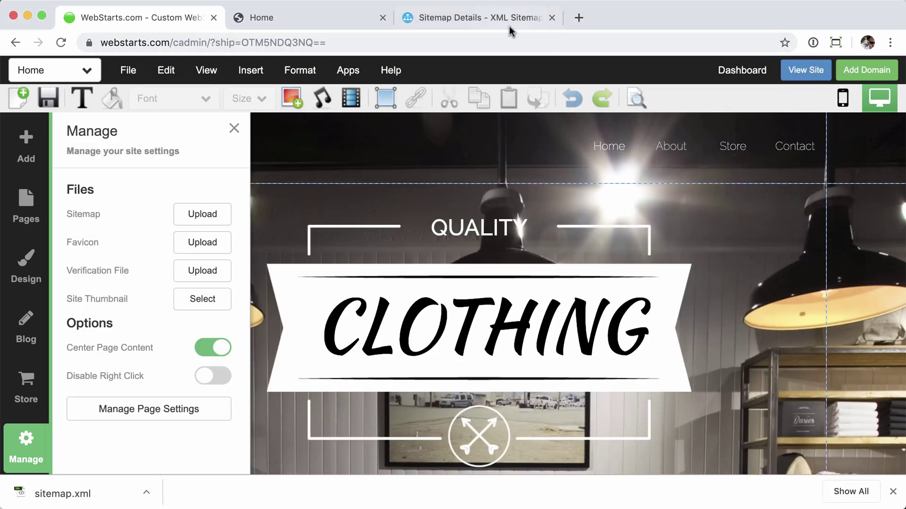
# - Download the XML sitemap again as sitemap (1).xml and return to the WebStarts editor
pyautogui.click(496, 22)
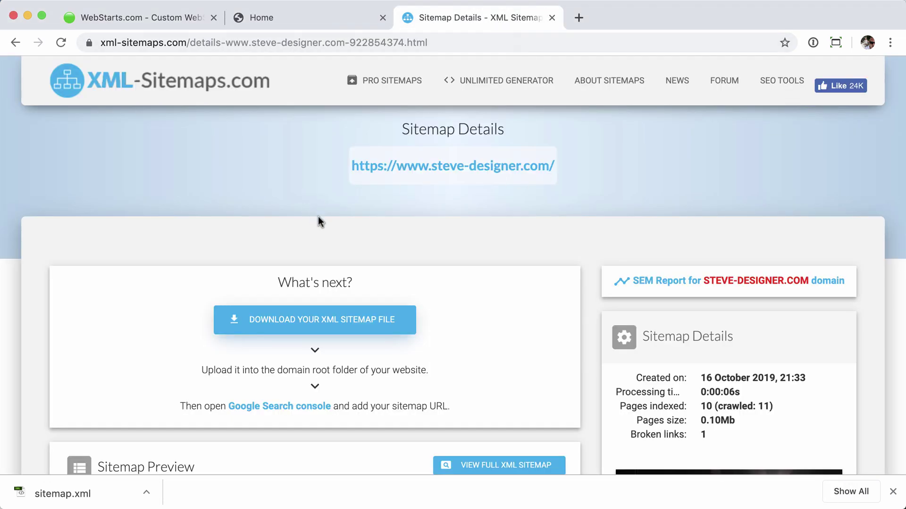
pyautogui.click(317, 325)
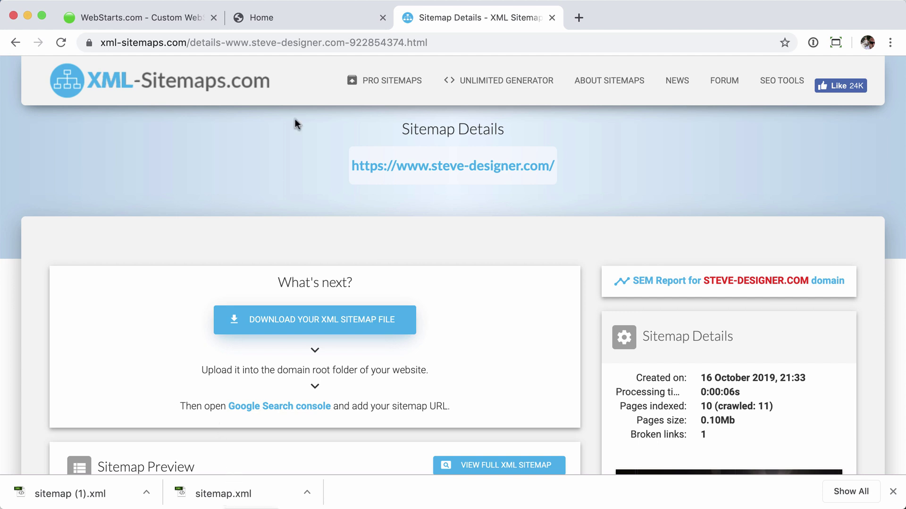
pyautogui.click(157, 21)
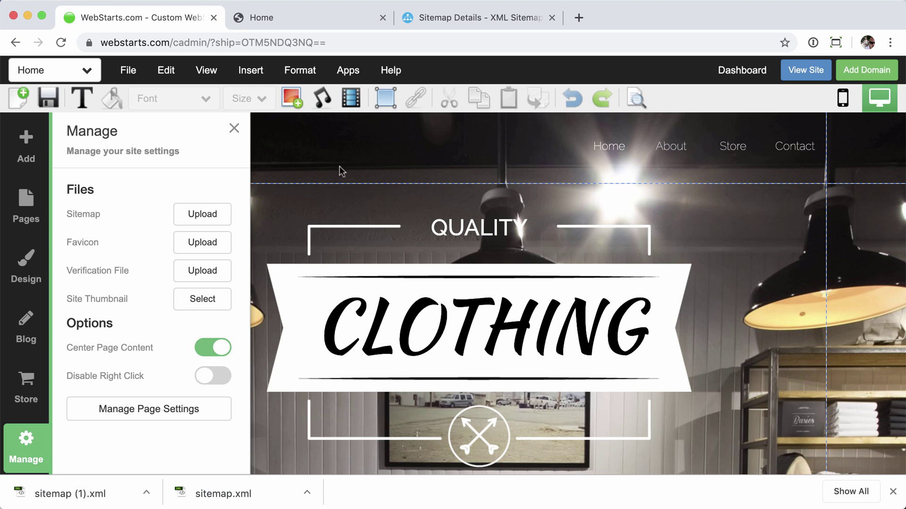
# - Upload sitemap.xml from Downloads as the sitemap, save, and dismiss the share prompt permanently
pyautogui.click(199, 216)
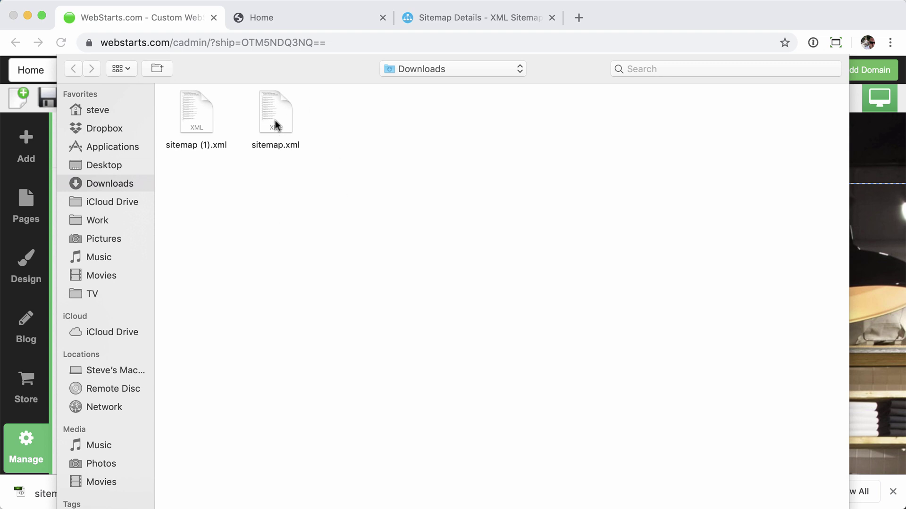
pyautogui.doubleClick(276, 124)
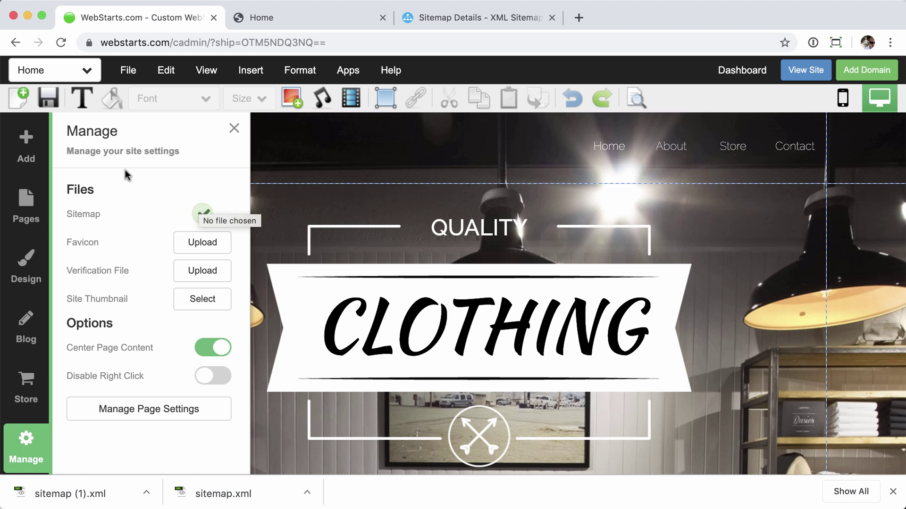
pyautogui.click(49, 105)
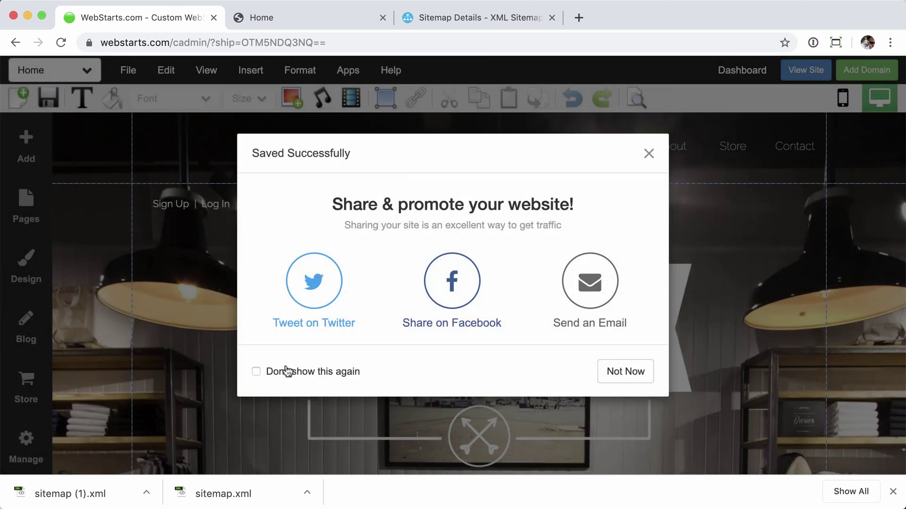
pyautogui.click(287, 371)
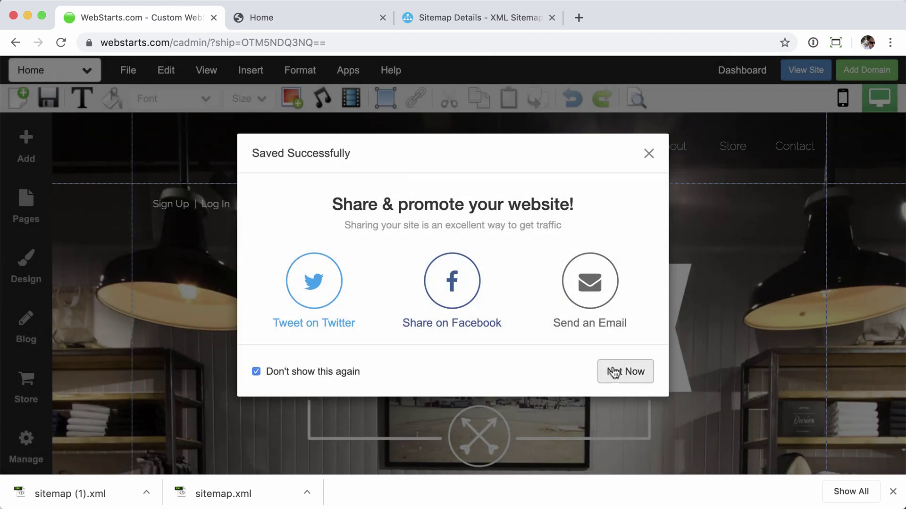
pyautogui.click(616, 371)
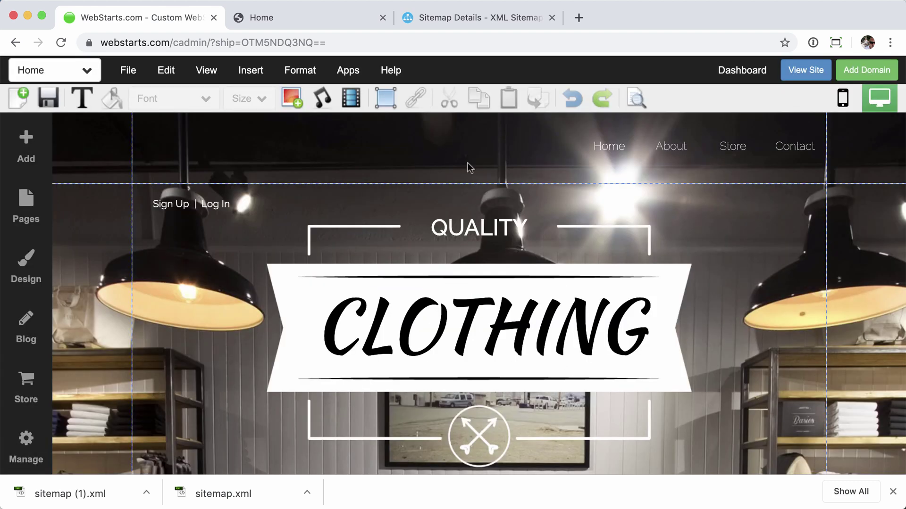
# - Load steve-designer.com/sitemap.xml in the live site's tab
pyautogui.click(312, 18)
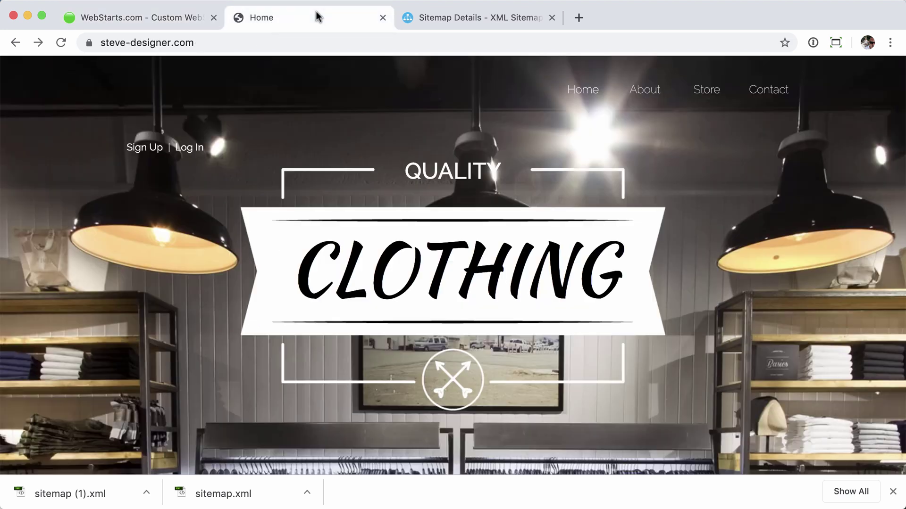
pyautogui.click(287, 43)
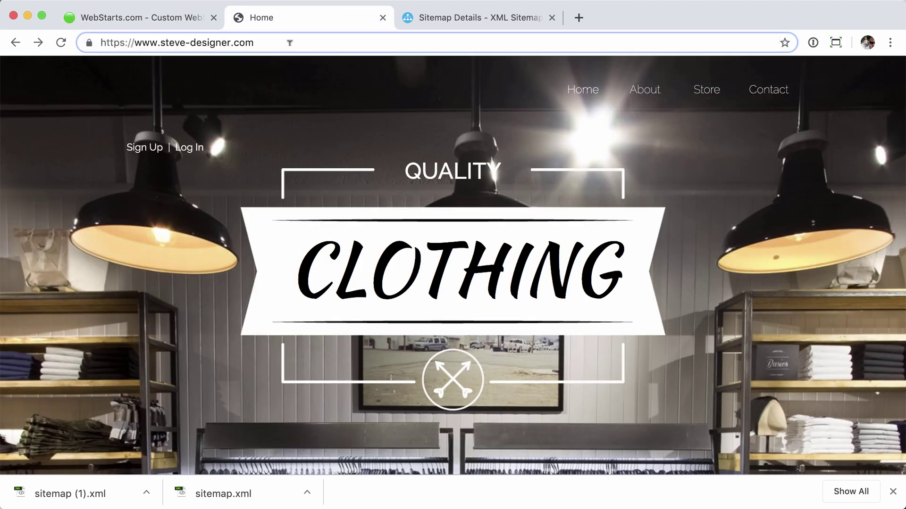
pyautogui.write('/')
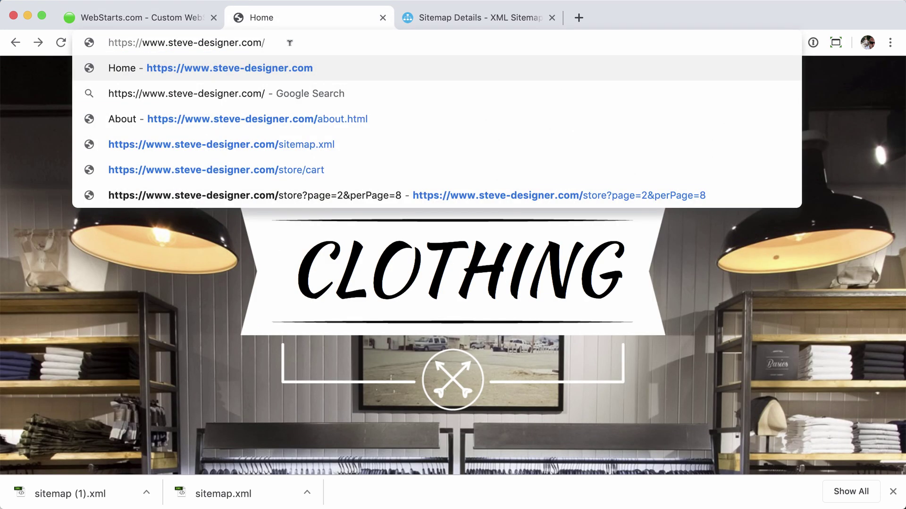
pyautogui.write('sitemap')
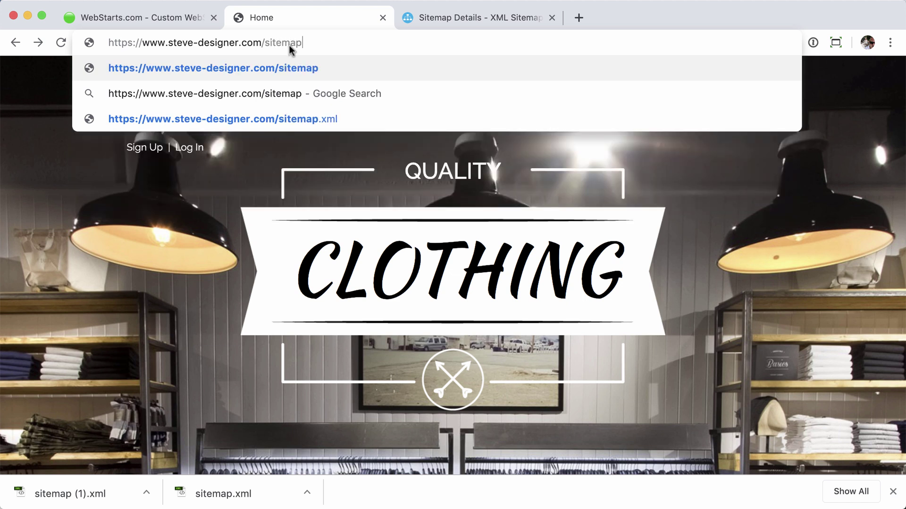
pyautogui.write('.xm')
pyautogui.write('l')
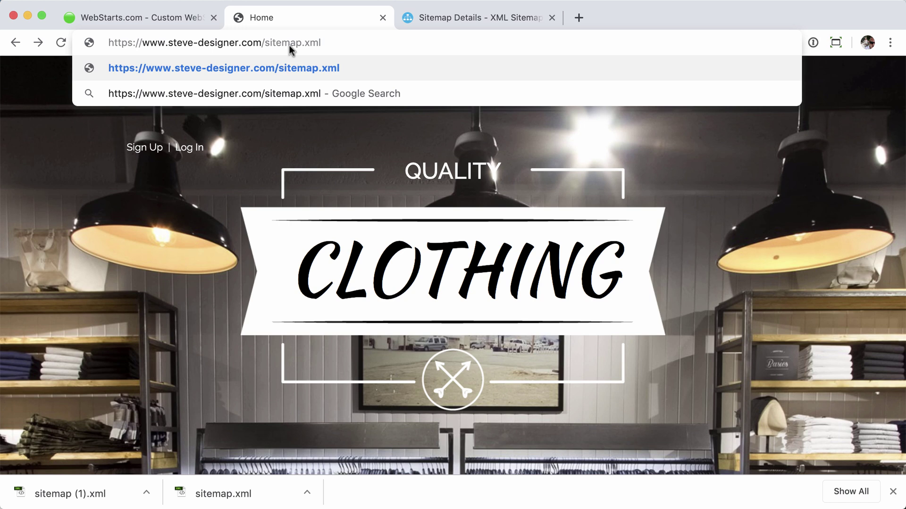
pyautogui.press('Return')
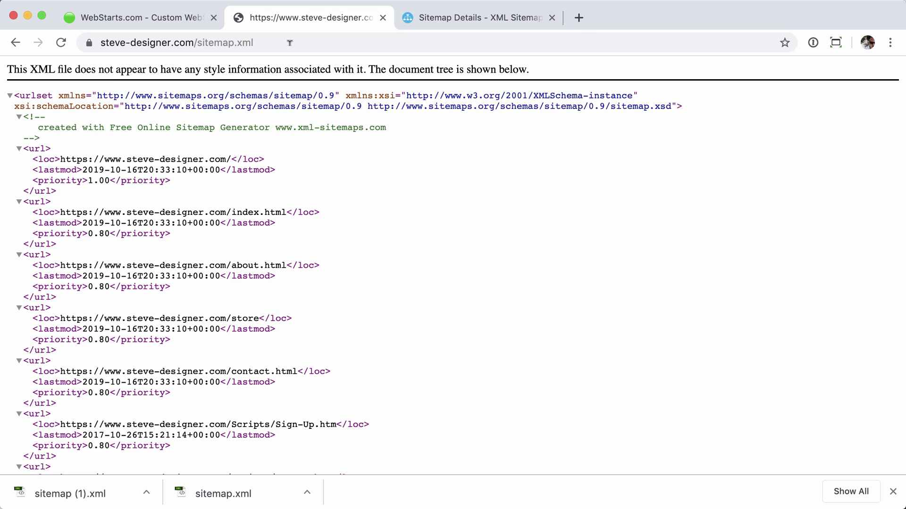
# - Scroll through the live sitemap XML to confirm it lists the site's page URLs
pyautogui.scroll(-3, 530, 269)
pyautogui.scroll(-5, 530, 270)
pyautogui.scroll(10, 530, 270)
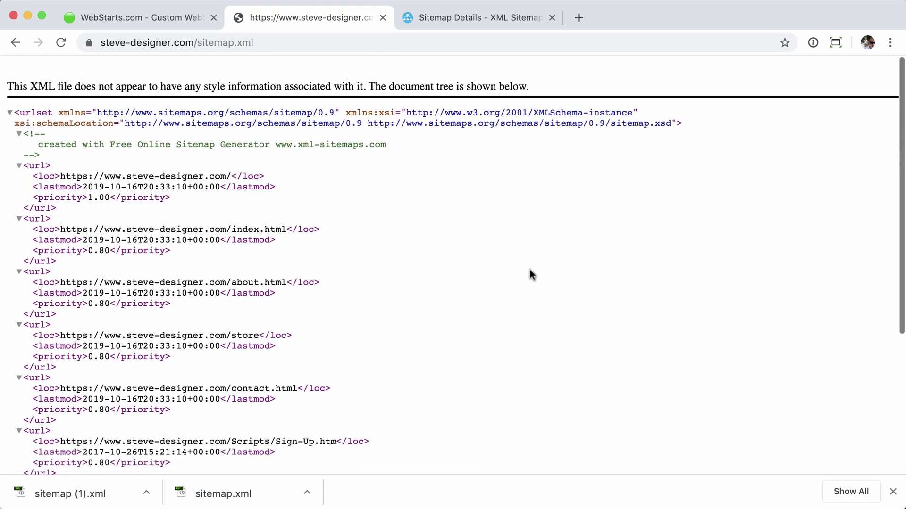
pyautogui.scroll(-4, 413, 267)
pyautogui.scroll(-2, 413, 266)
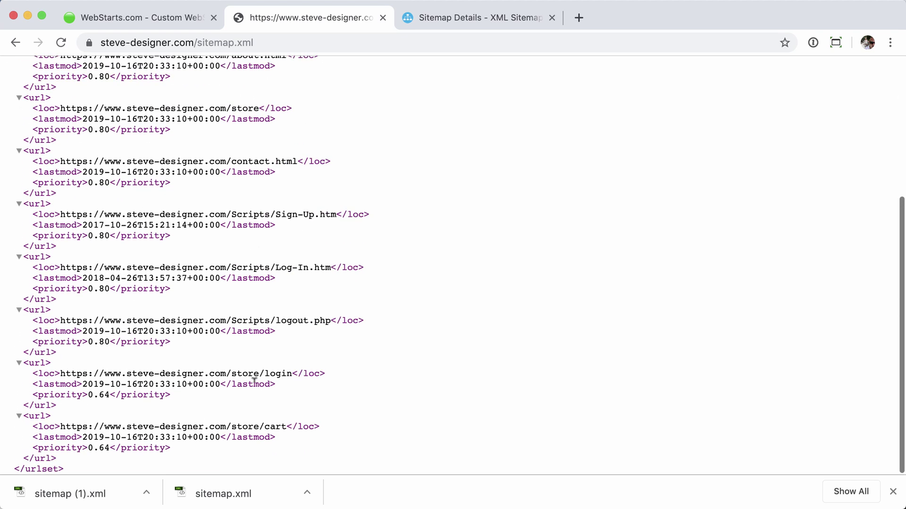
pyautogui.moveTo(182, 461); pyautogui.dragTo(420, 174)
pyautogui.click(421, 174)
pyautogui.scroll(1, 421, 175)
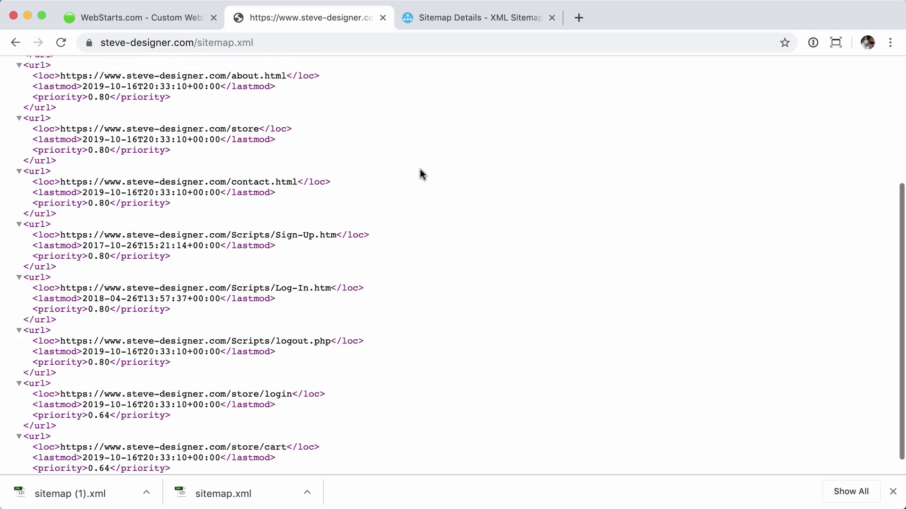
pyautogui.scroll(5, 421, 174)
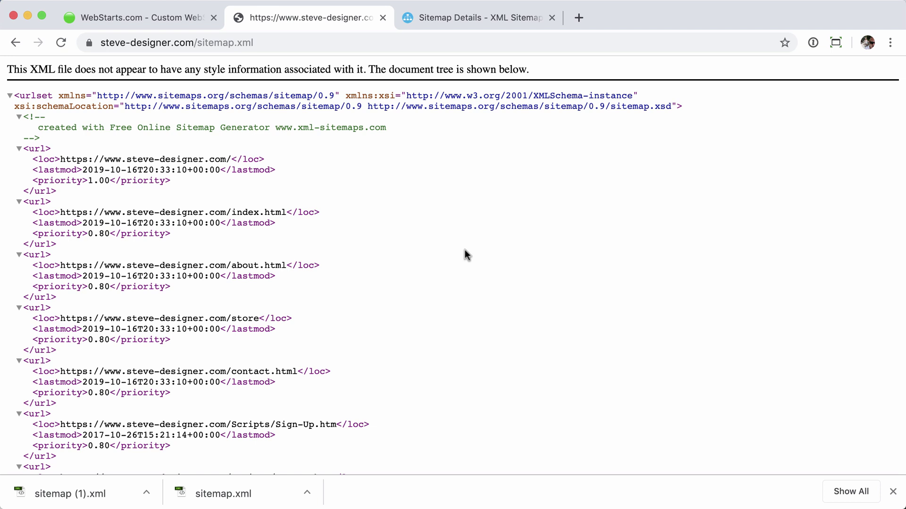